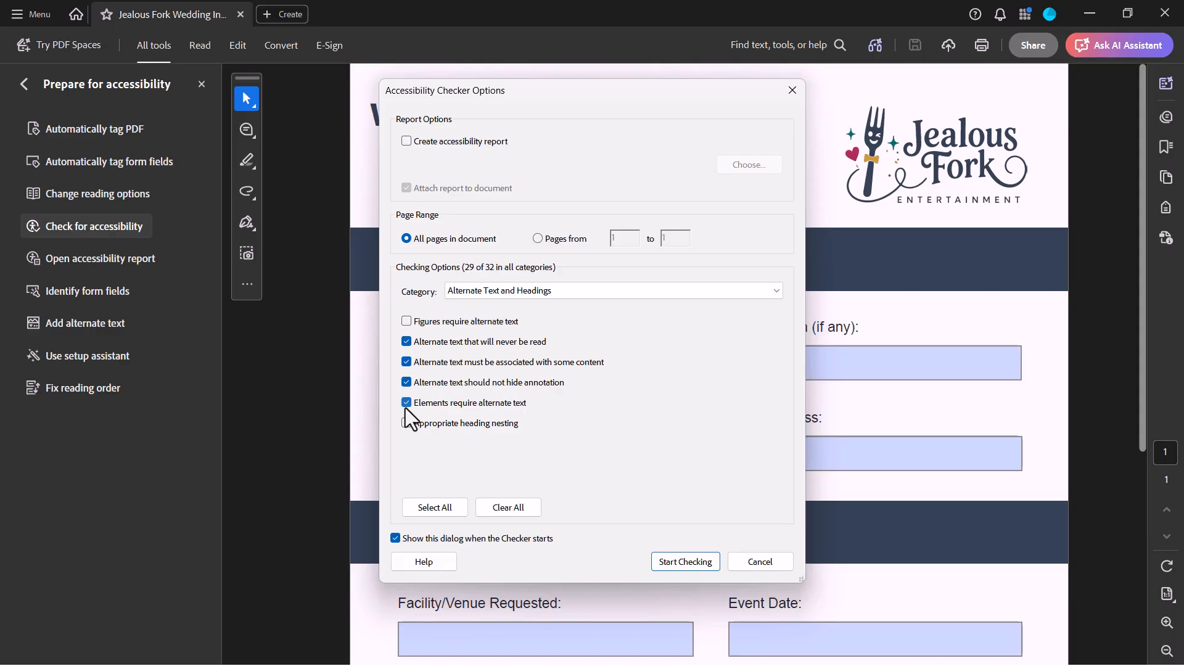
Enable the accessibility report option and switch the checking category to Document
{"action": "left_click", "coordinate": [405, 146]}
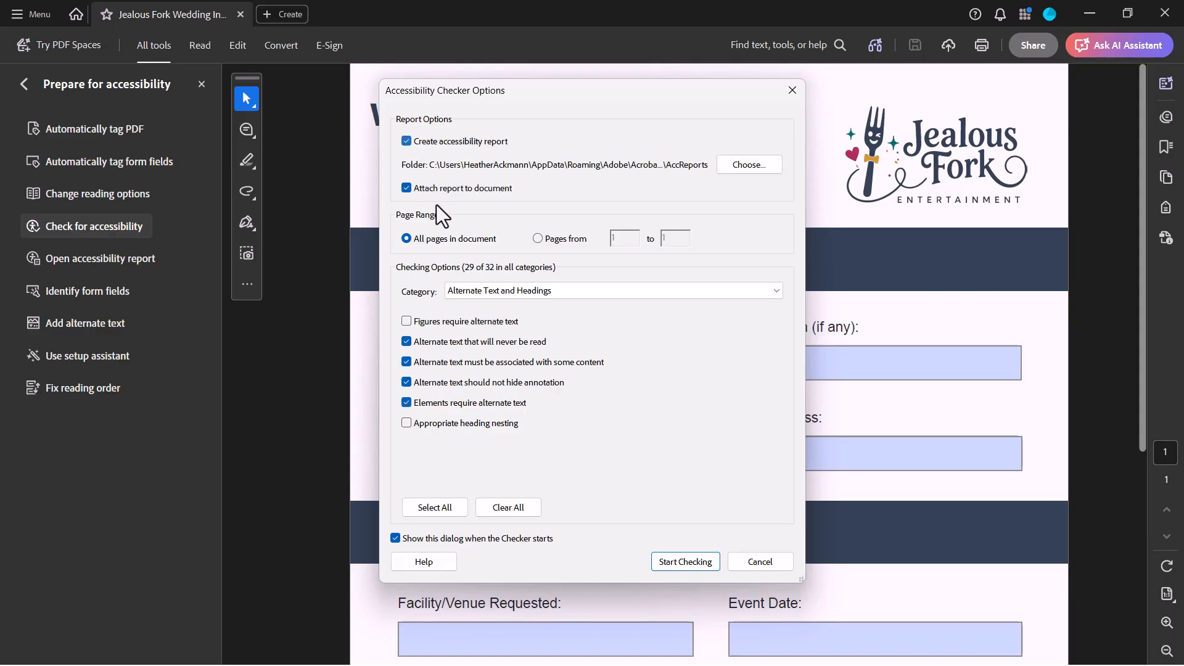
{"action": "left_click", "coordinate": [484, 292]}
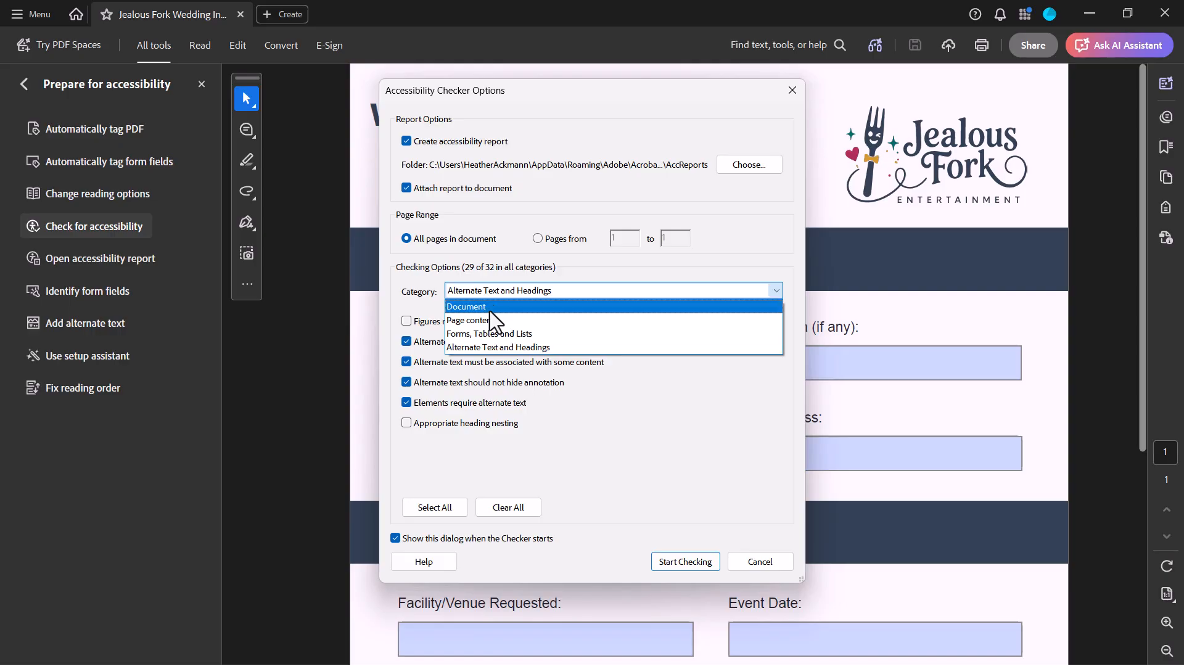
{"action": "left_click", "coordinate": [489, 311]}
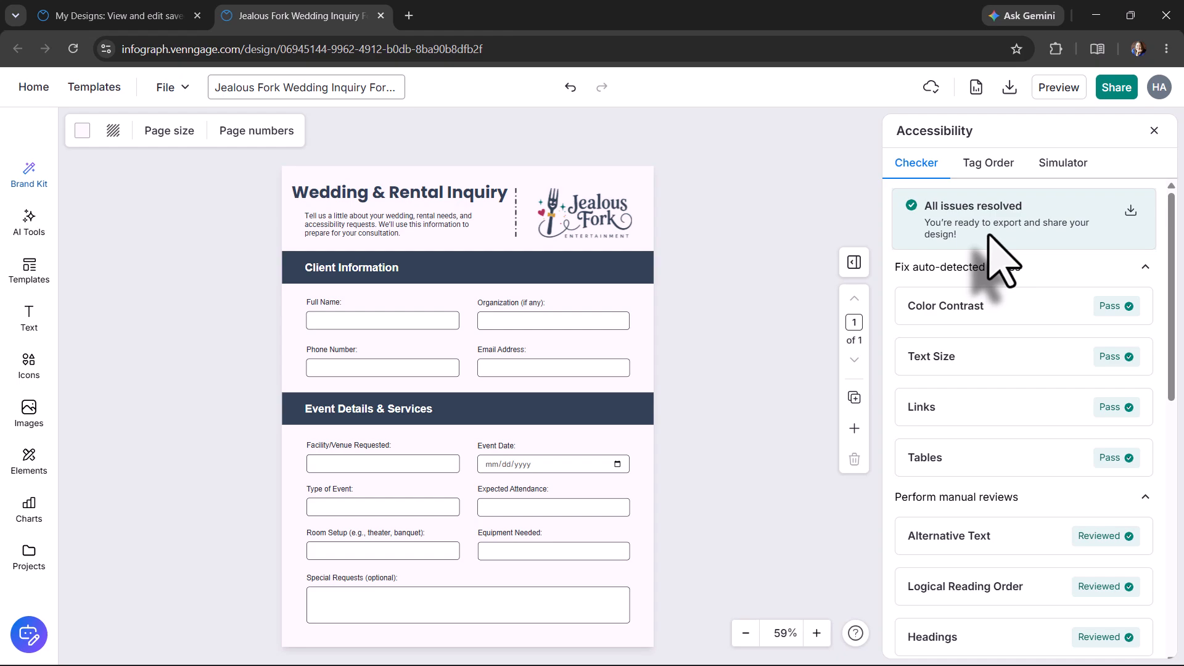
Download the design as a PDF, saving it as Jealous Fork Wedding Inquiry Form PDF.pdf in the JealousFork folder
{"action": "left_click", "coordinate": [999, 165]}
{"action": "left_click", "coordinate": [941, 163]}
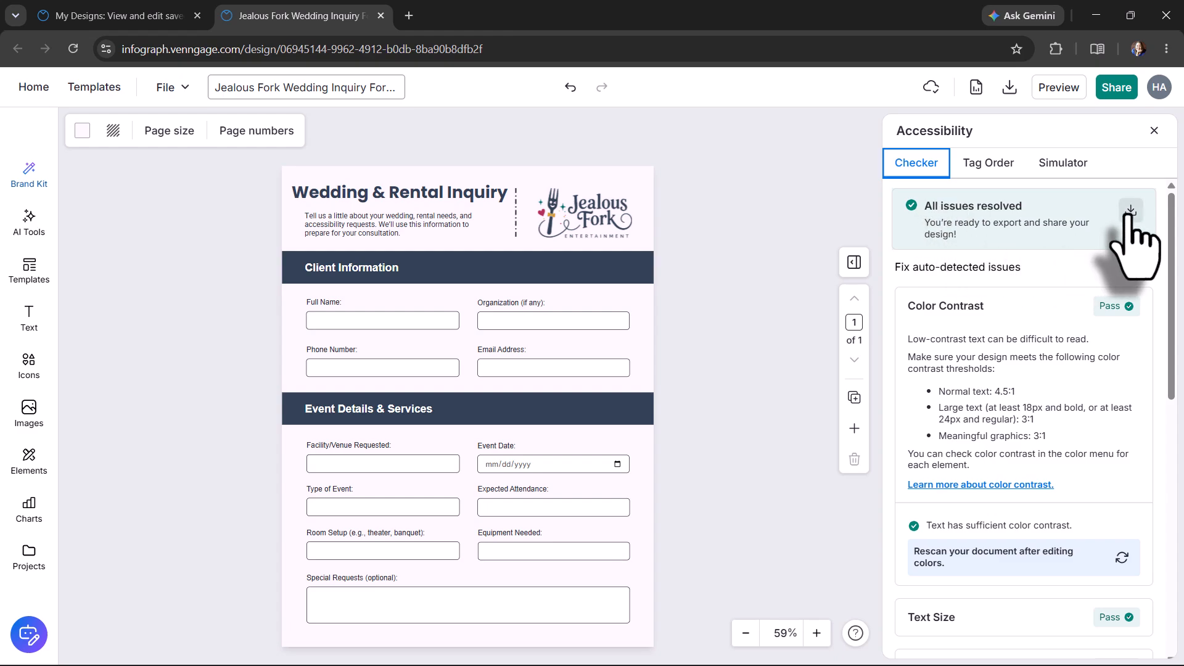
{"action": "left_click", "coordinate": [1130, 211]}
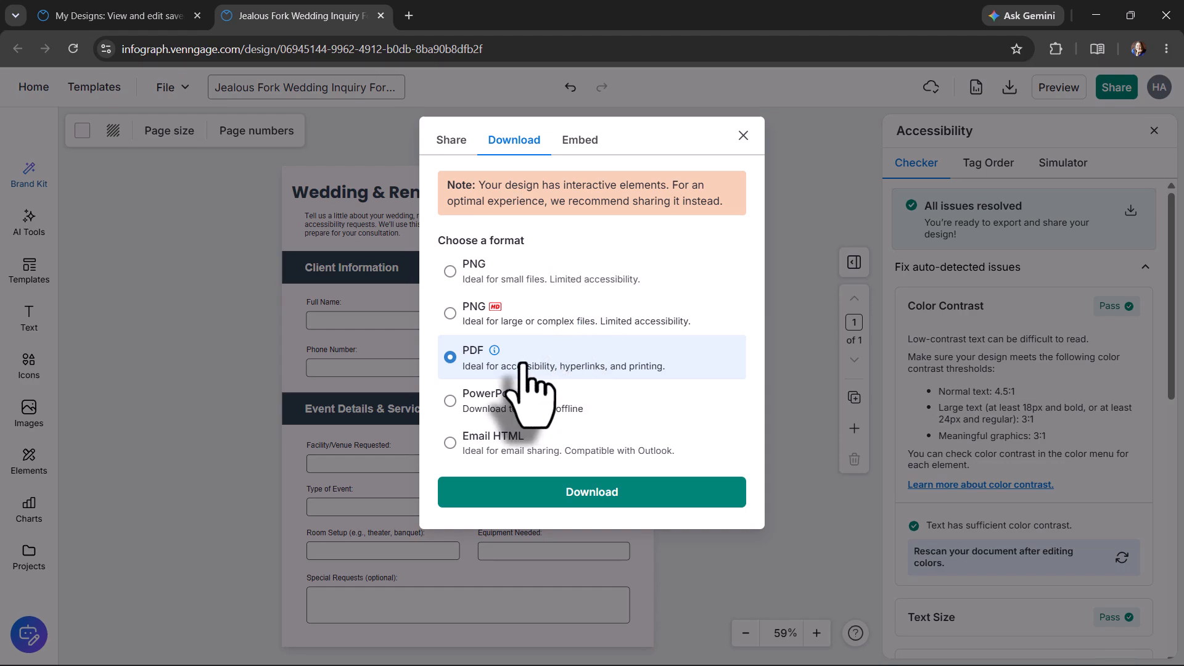
{"action": "mouse_move", "coordinate": [511, 381]}
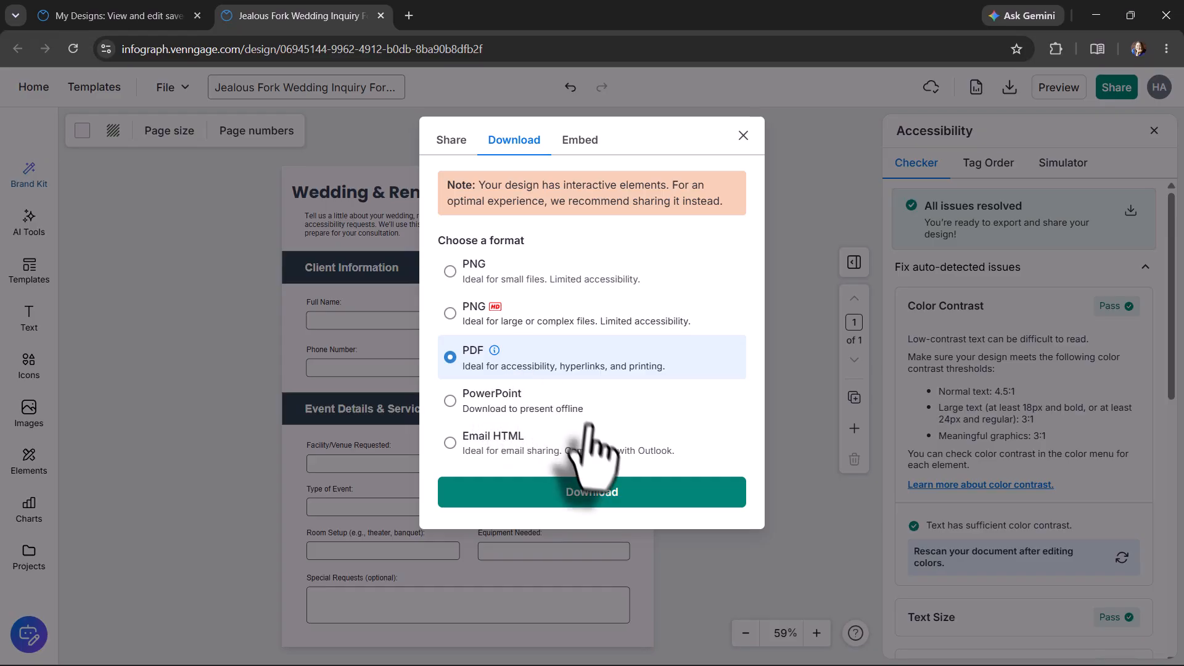
{"action": "left_click", "coordinate": [602, 491]}
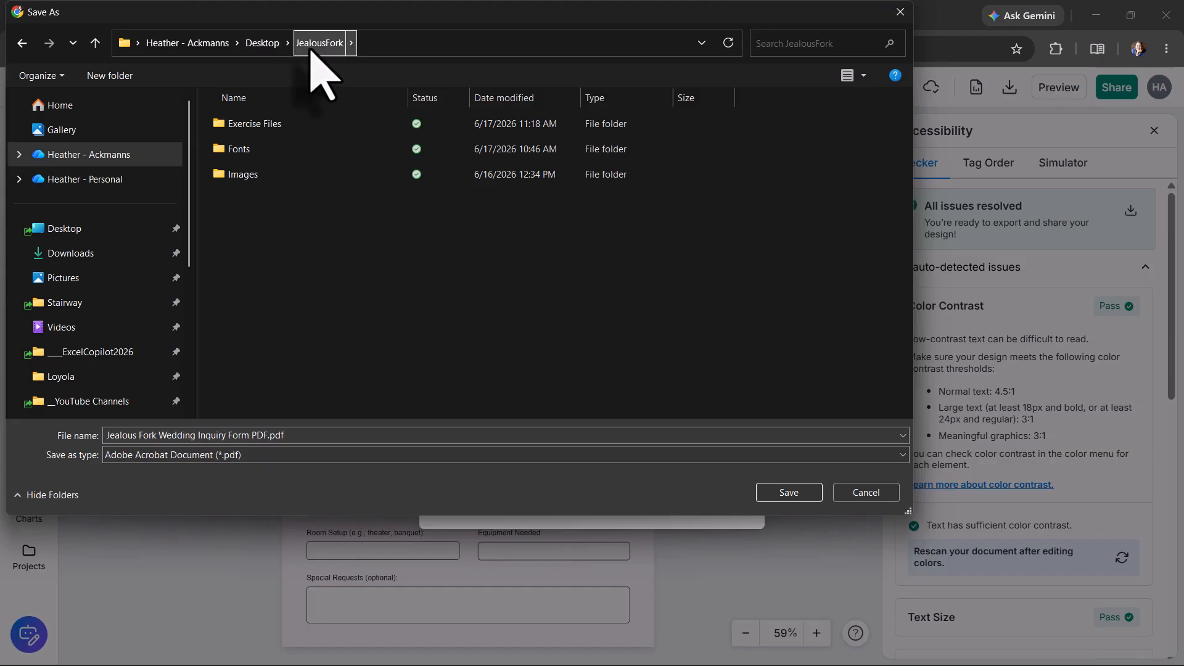
{"action": "left_click", "coordinate": [789, 493]}
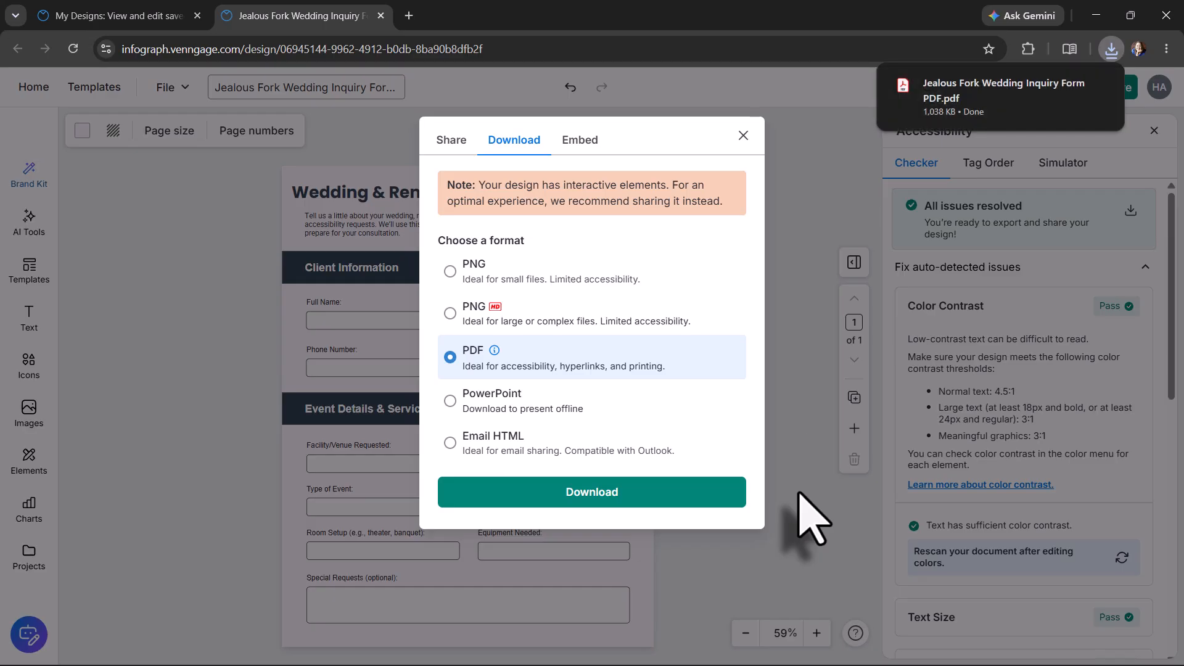
Open the downloaded PDF in the browser and select each form field in turn down to Event Date
{"action": "mouse_move", "coordinate": [1017, 120]}
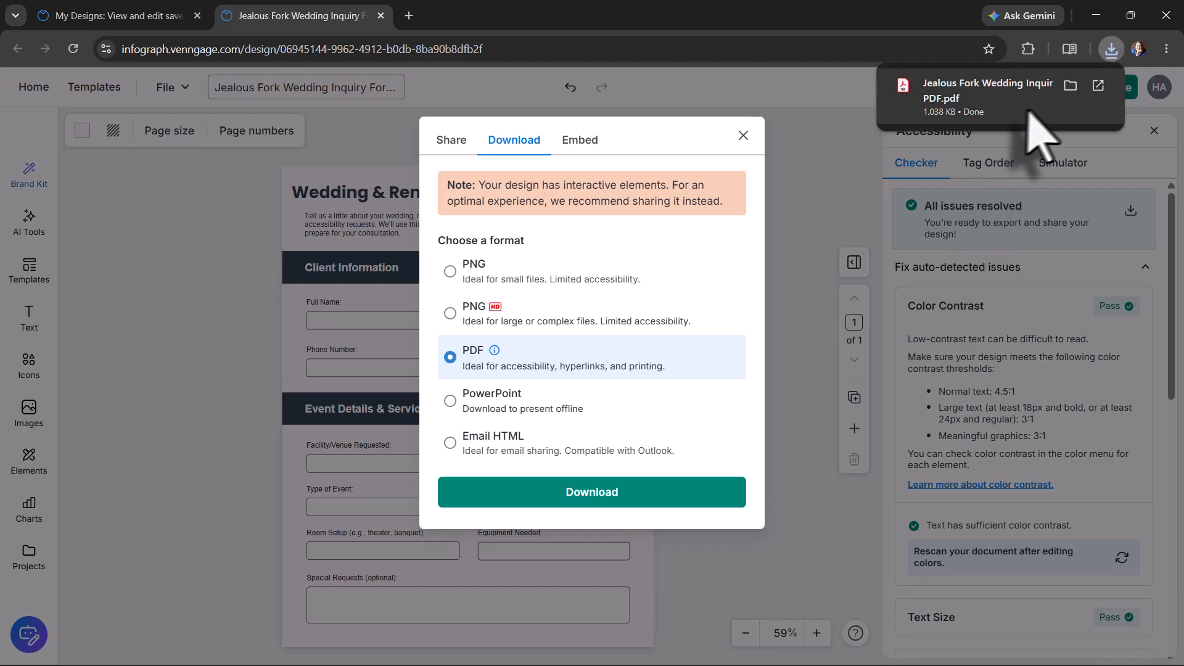
{"action": "left_click", "coordinate": [1099, 87]}
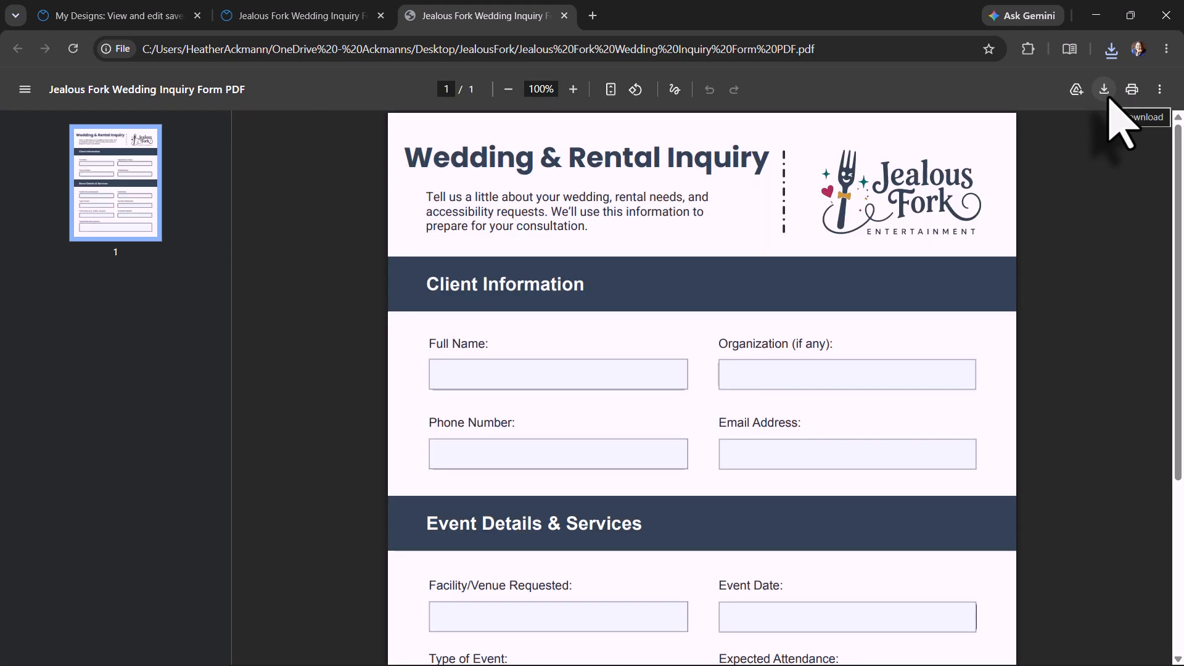
{"action": "left_click", "coordinate": [596, 373]}
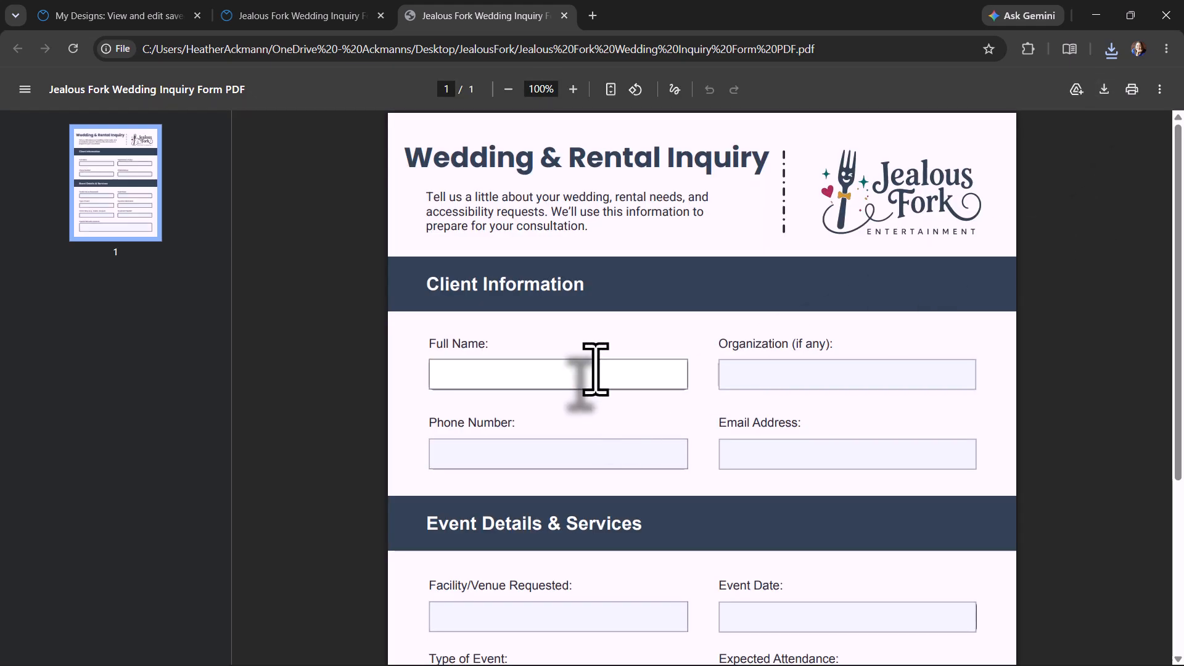
{"action": "left_click", "coordinate": [749, 374]}
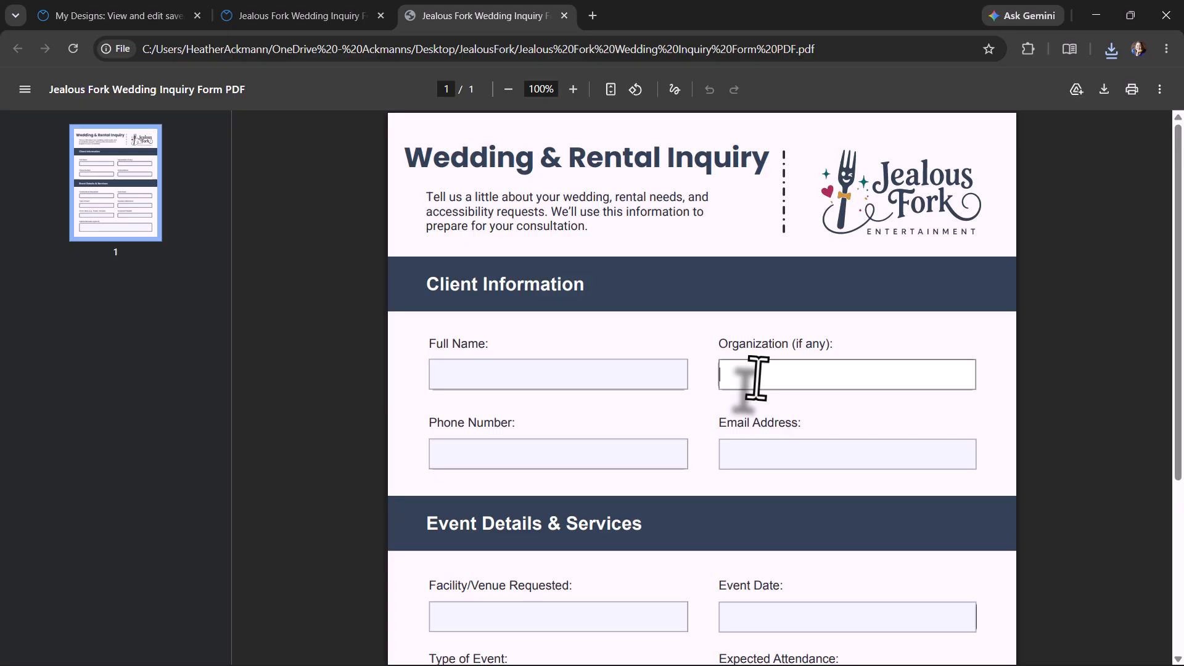
{"action": "left_click", "coordinate": [640, 455]}
{"action": "left_click", "coordinate": [786, 460]}
{"action": "left_click", "coordinate": [638, 620]}
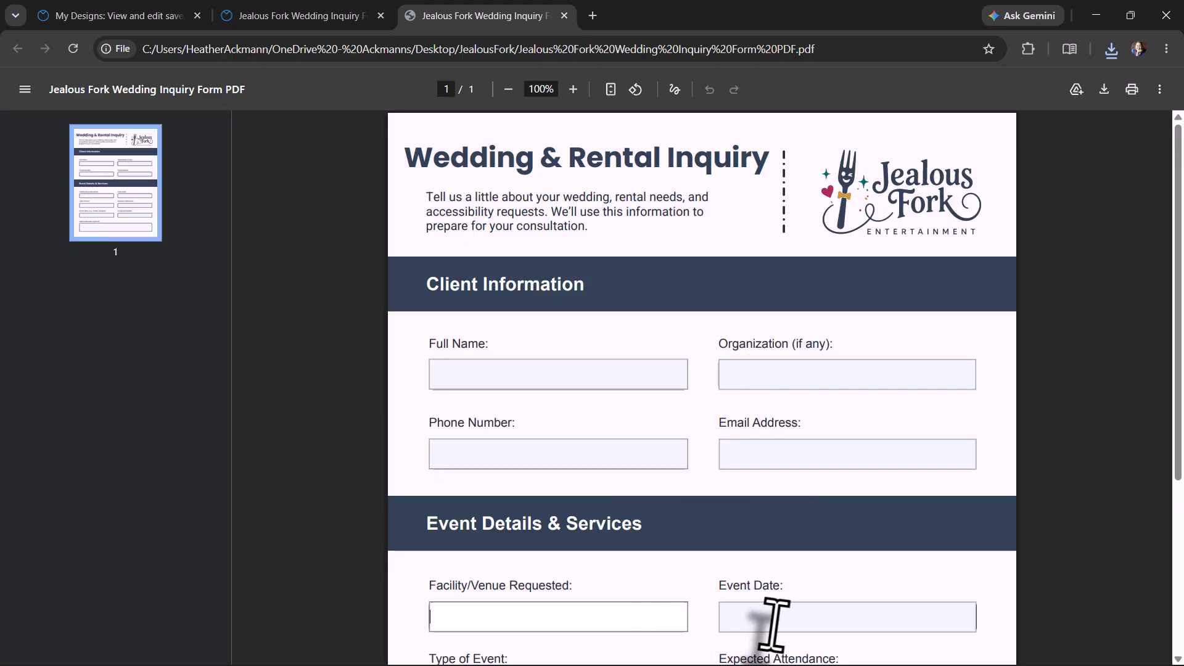
{"action": "left_click", "coordinate": [783, 617]}
{"action": "scroll", "coordinate": [783, 617], "scroll_direction": "down", "scroll_amount": 3}
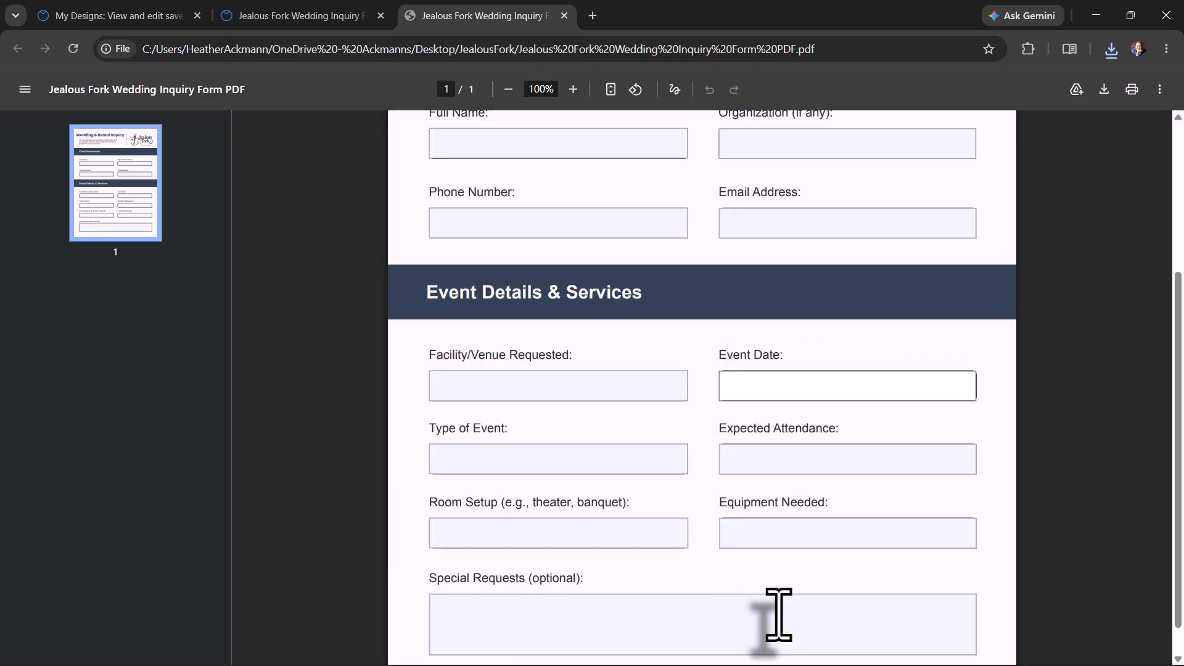
Try entering 3/21/2026 in the Event Date field, then delete it
{"action": "type", "text": "3/21/2026"}
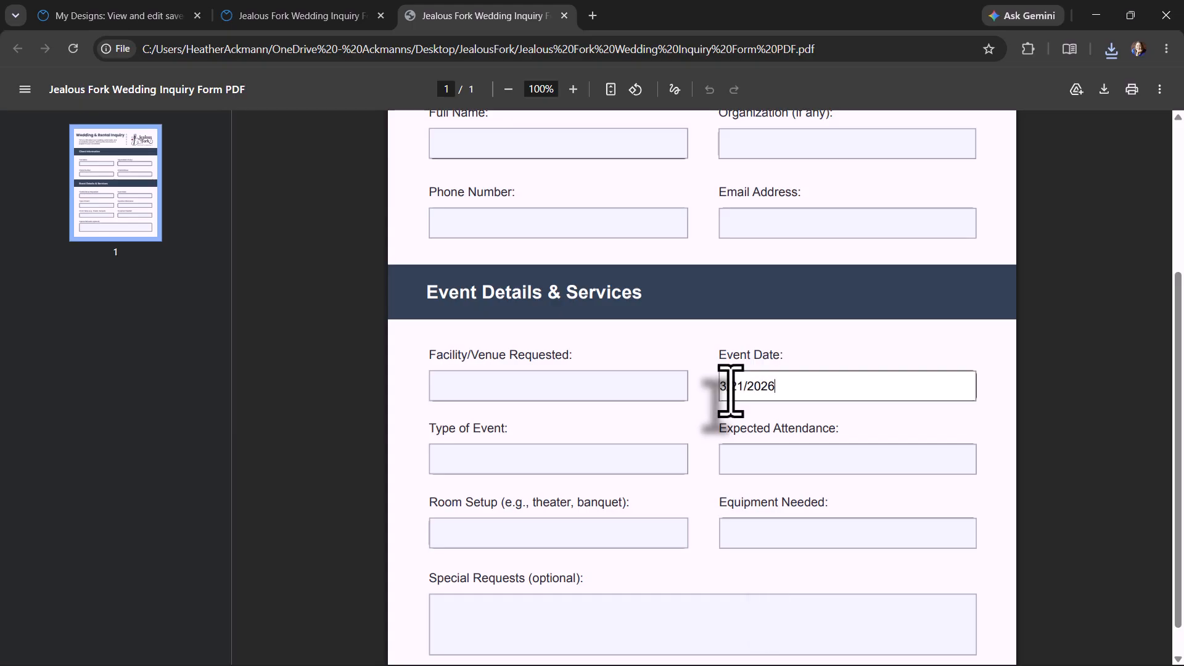
{"action": "left_click_drag", "start_coordinate": [785, 378], "coordinate": [730, 395]}
{"action": "key", "text": "BackSpace"}
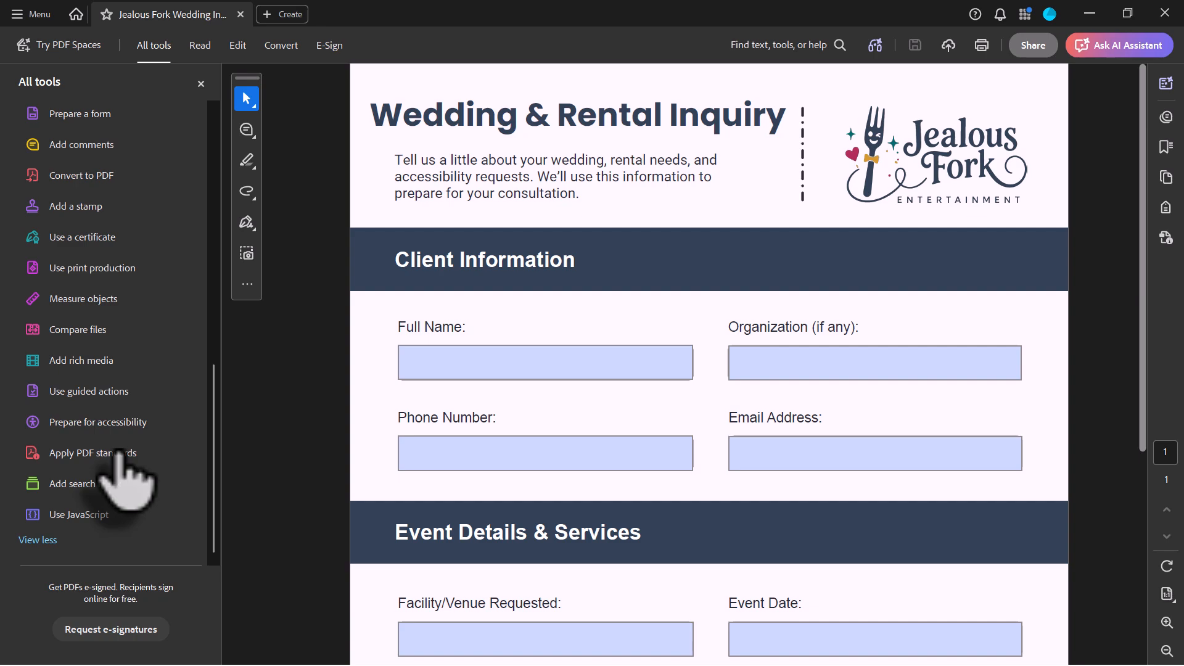
Run Check for accessibility from Prepare for accessibility and close the Accessibility Checker results
{"action": "left_click", "coordinate": [105, 422]}
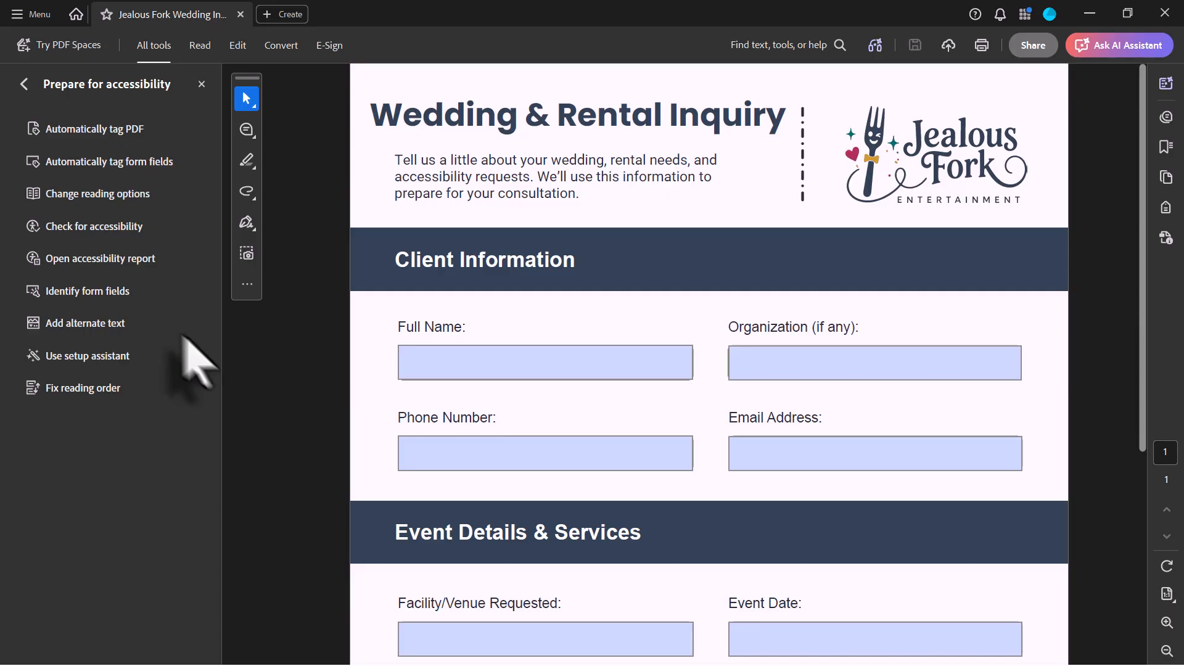
{"action": "left_click", "coordinate": [118, 227]}
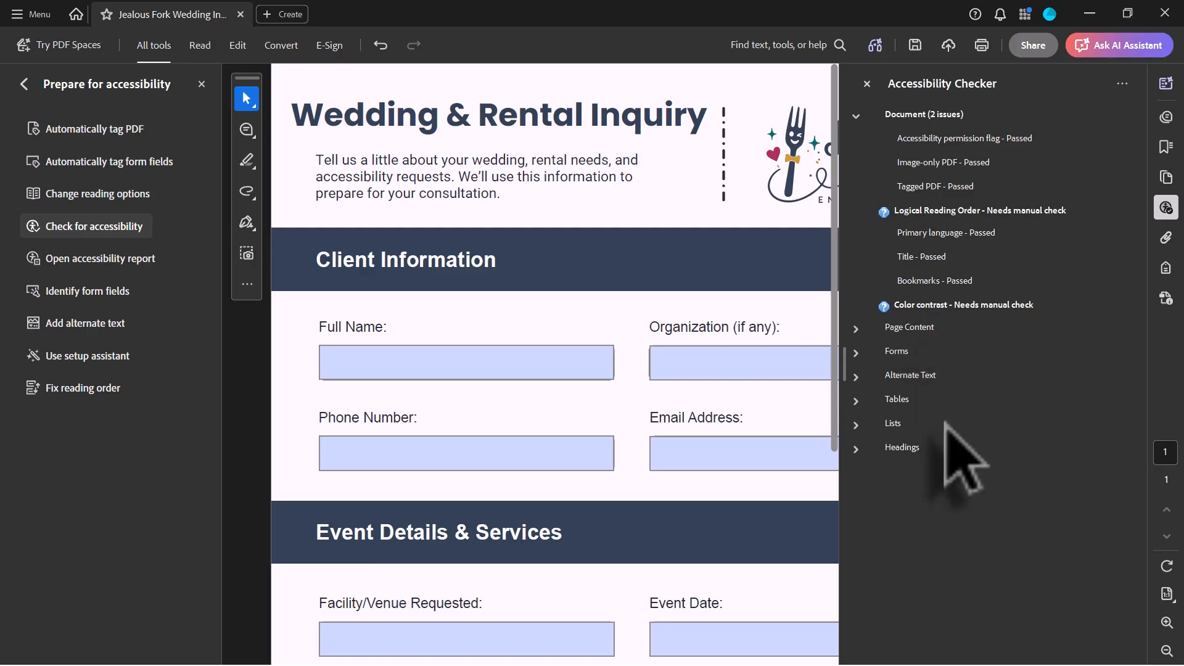
{"action": "left_click", "coordinate": [867, 84]}
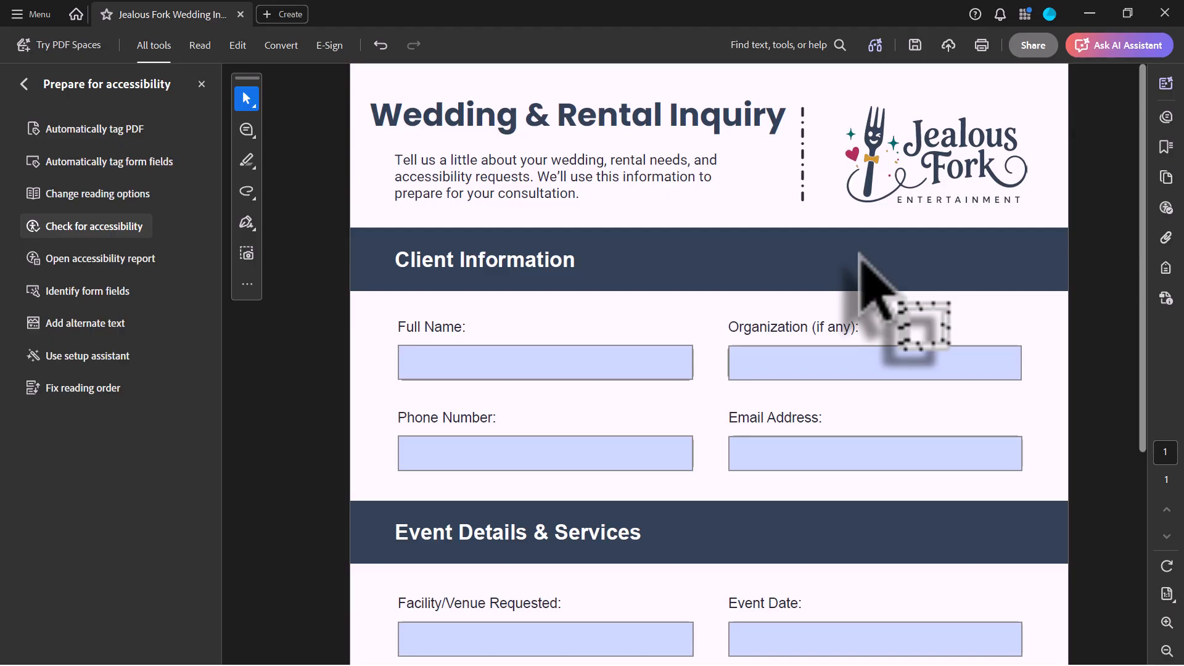
Fill in the Full Name field with the person's full name and move to the next field
{"action": "left_click", "coordinate": [487, 364]}
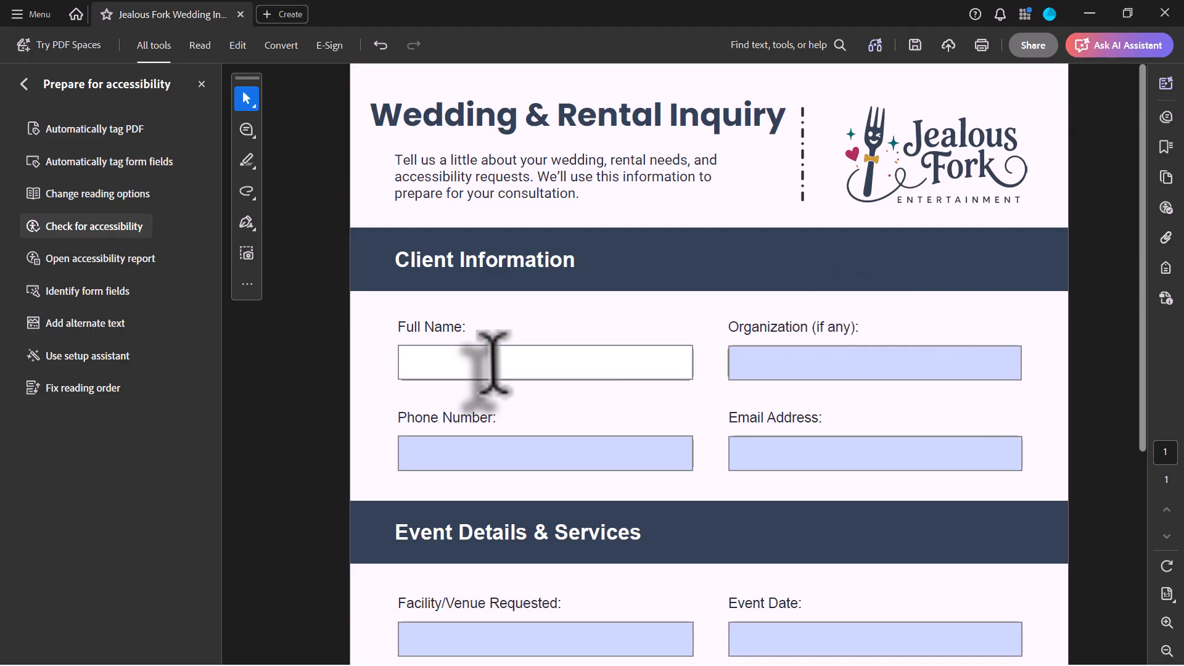
{"action": "key", "text": "Tab"}
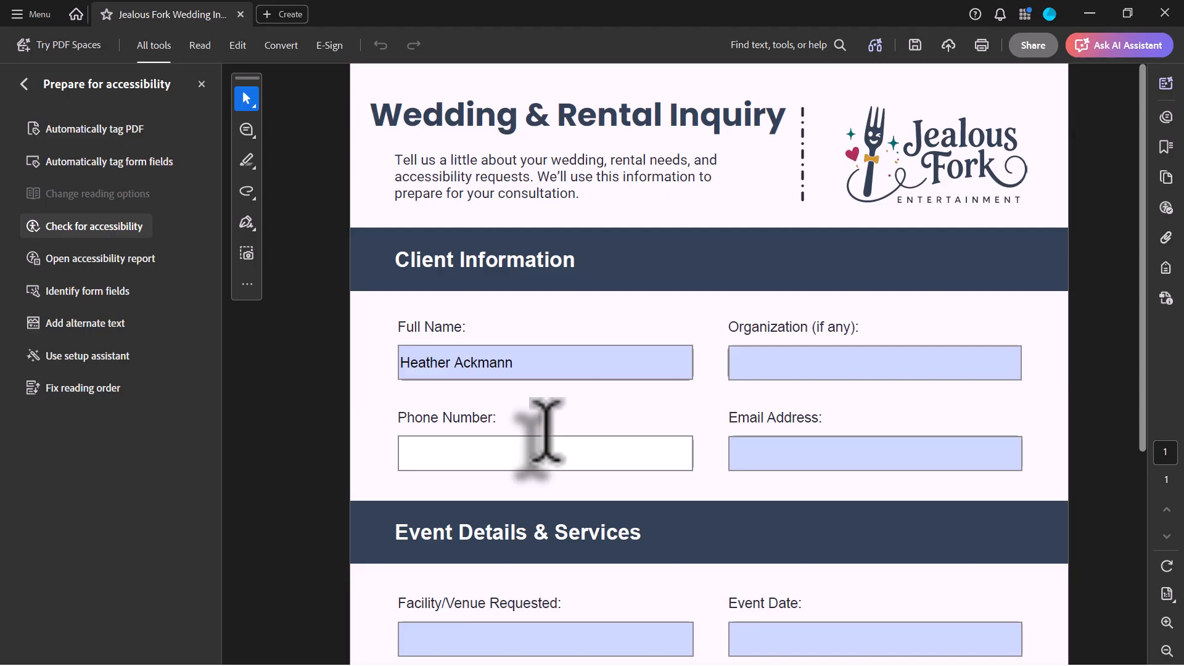
Tab through the form fields starting from Full Name to check the tab order, then reselect Full Name
{"action": "left_click", "coordinate": [653, 346]}
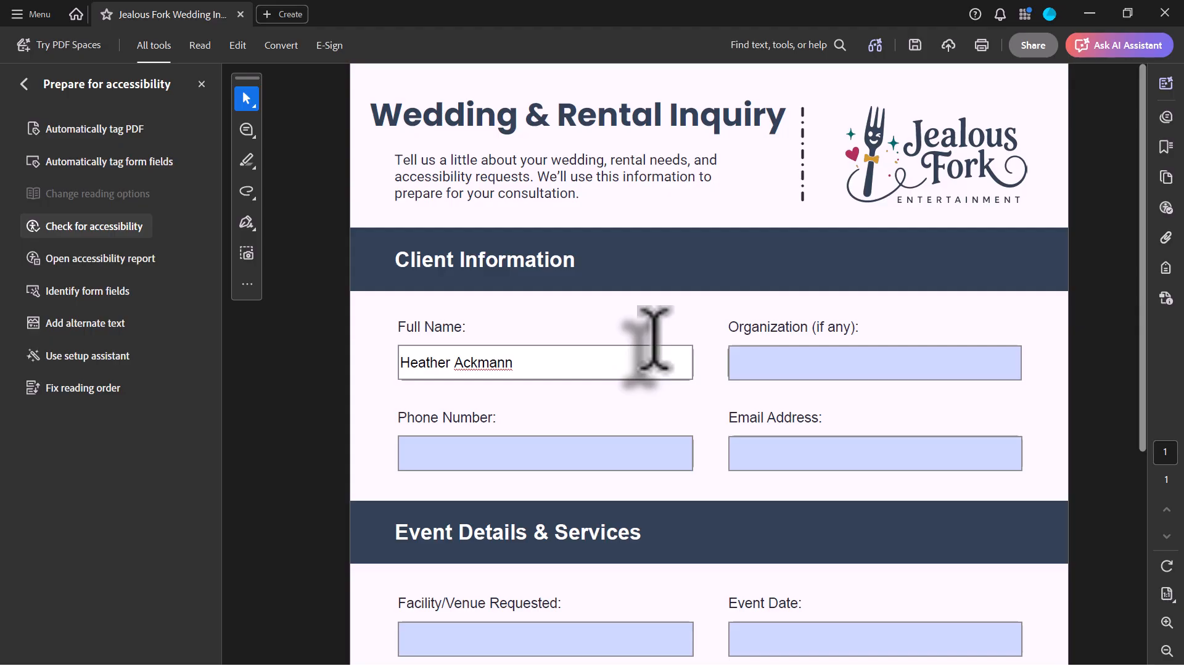
{"action": "key", "text": "Tab"}
{"action": "key", "text": "Tab"}
{"action": "key", "text": "Tab"}
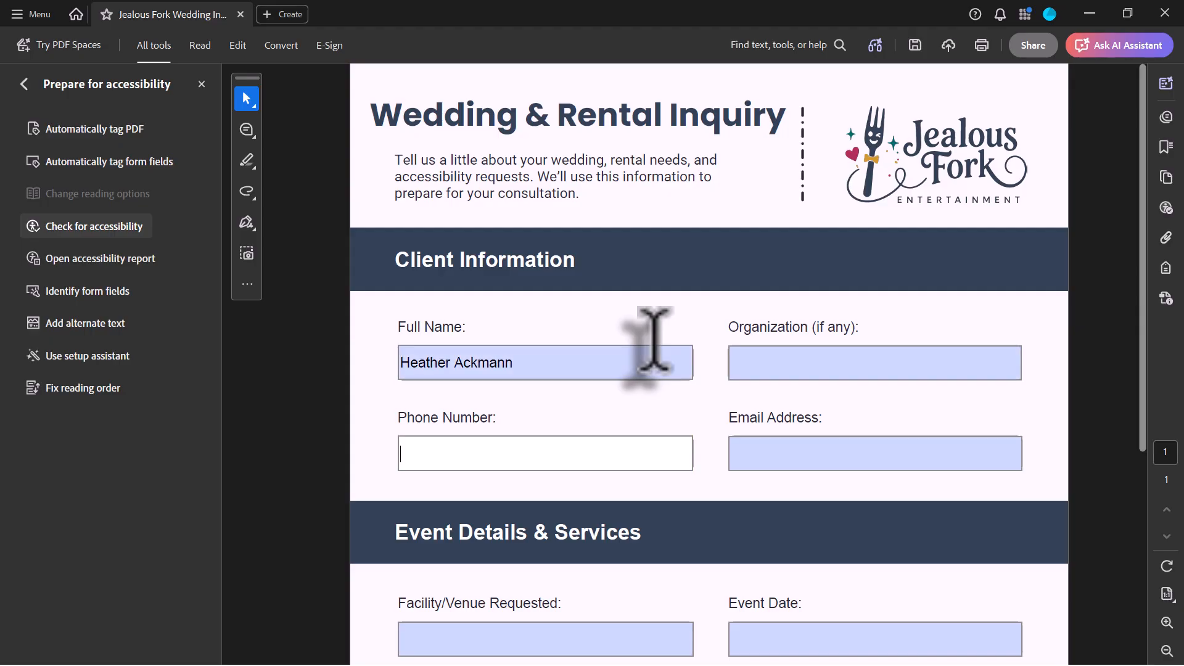
{"action": "key", "text": "Tab"}
{"action": "key", "text": "Tab"}
{"action": "key", "text": "Tab"}
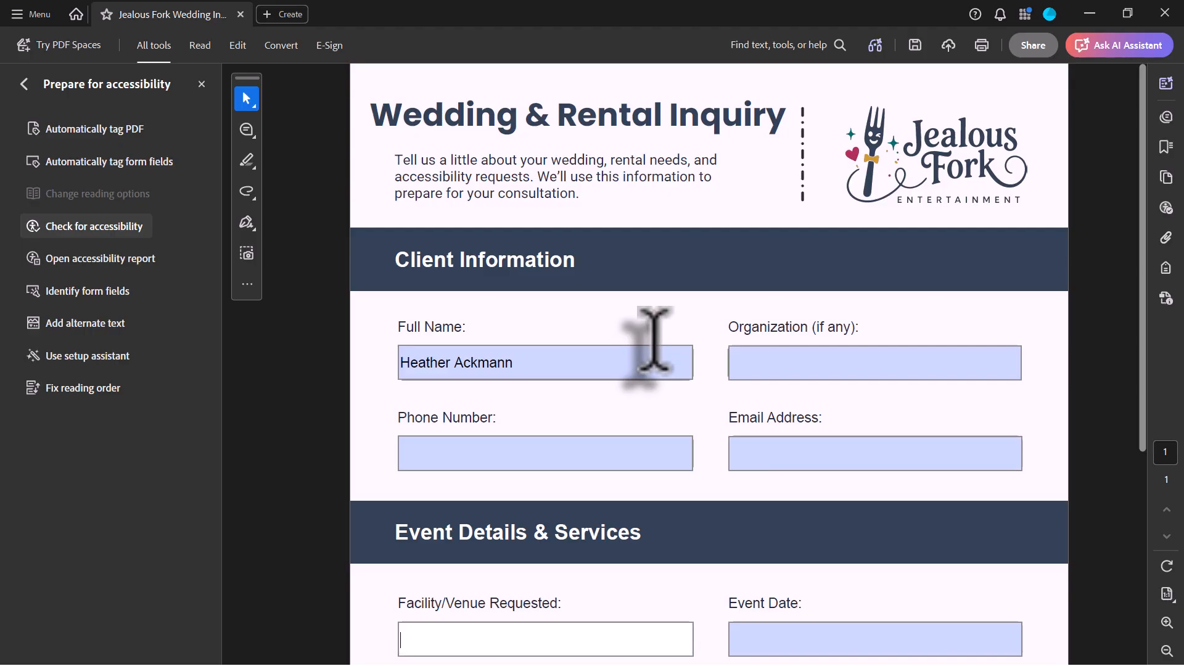
{"action": "key", "text": "Tab"}
{"action": "key", "text": "Tab"}
{"action": "key", "text": "Tab"}
{"action": "key", "text": "Tab"}
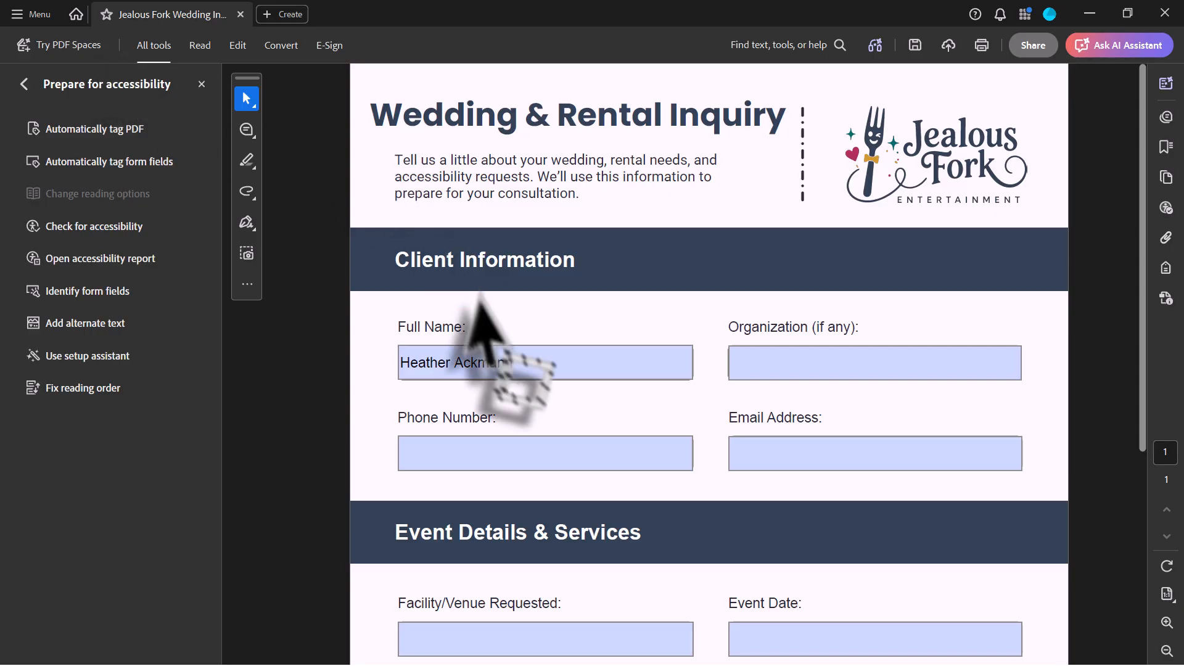
{"action": "left_click", "coordinate": [495, 357]}
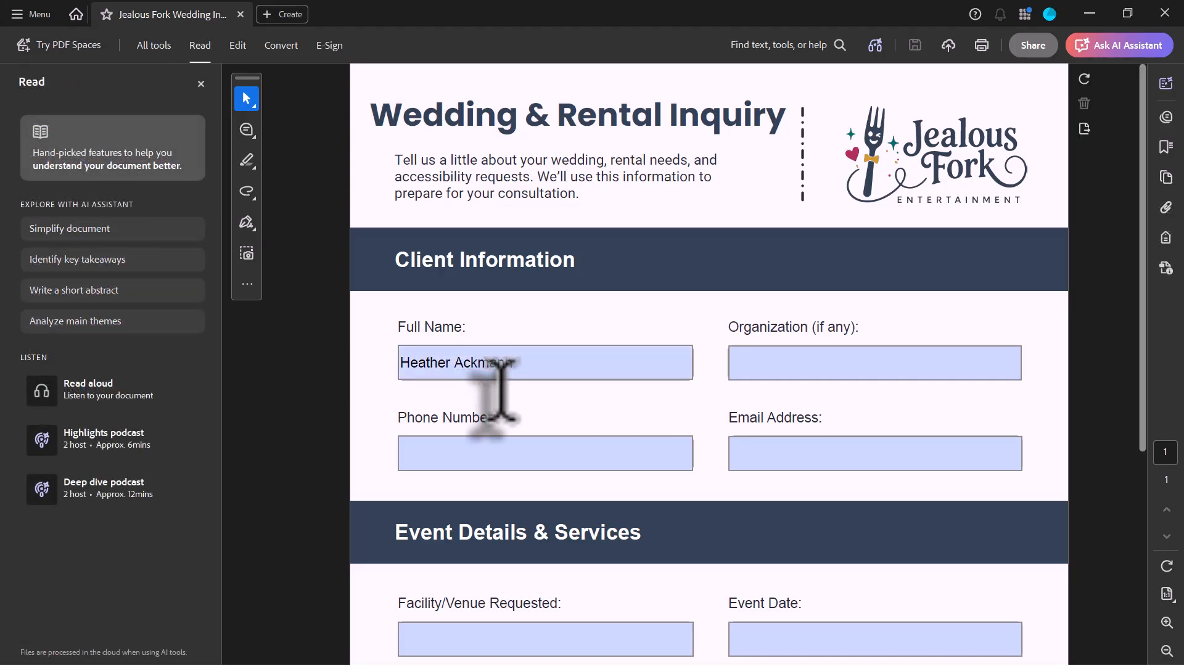
{"action": "left_click", "coordinate": [506, 362]}
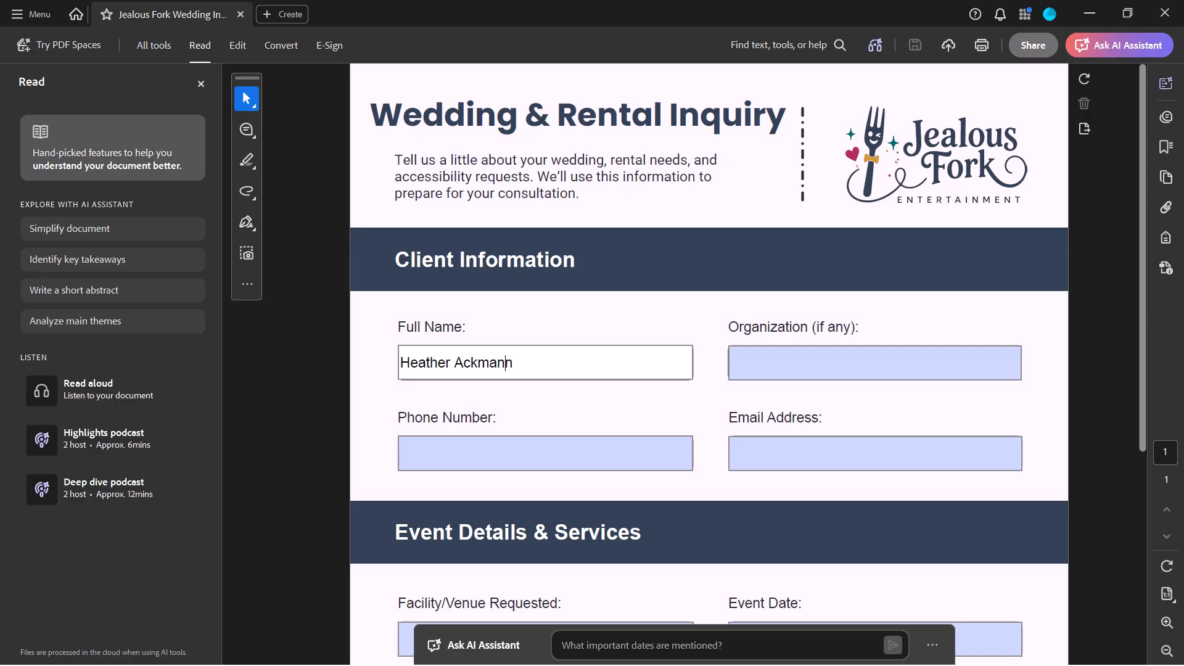